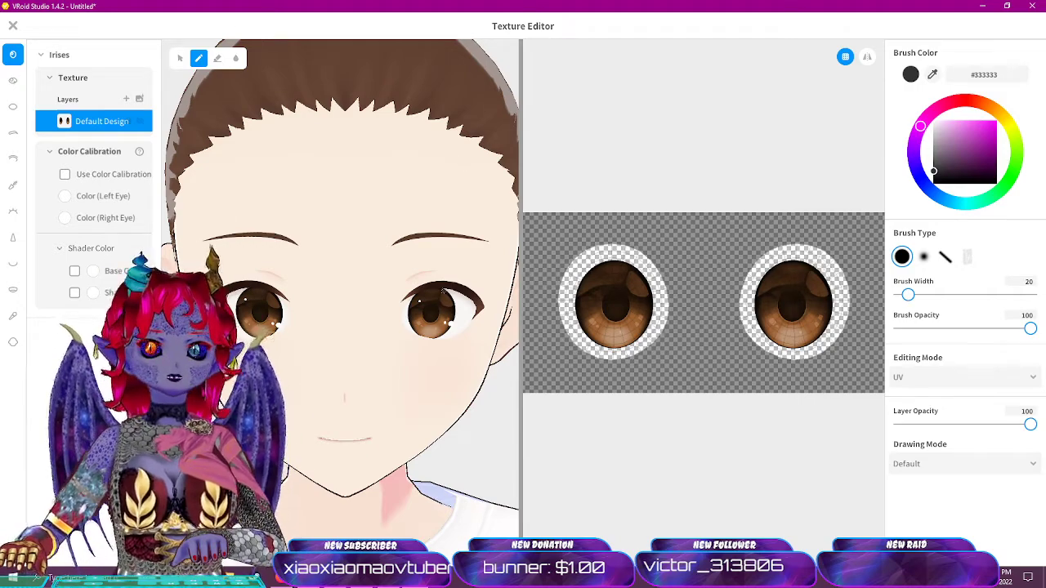
Close the iris texture editor and switch from face editing to hairstyle editing.
click(13, 27)
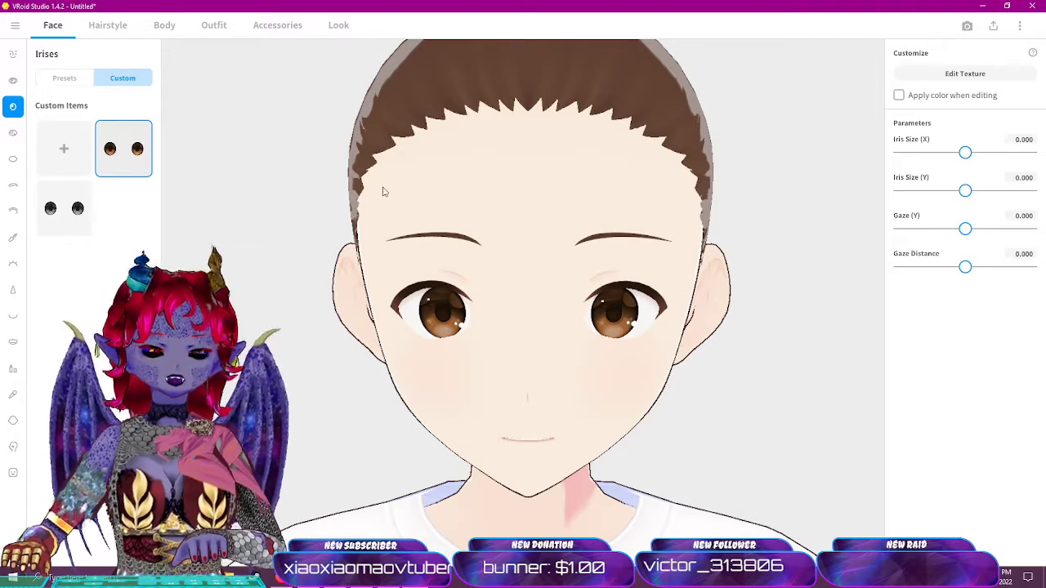
click(115, 27)
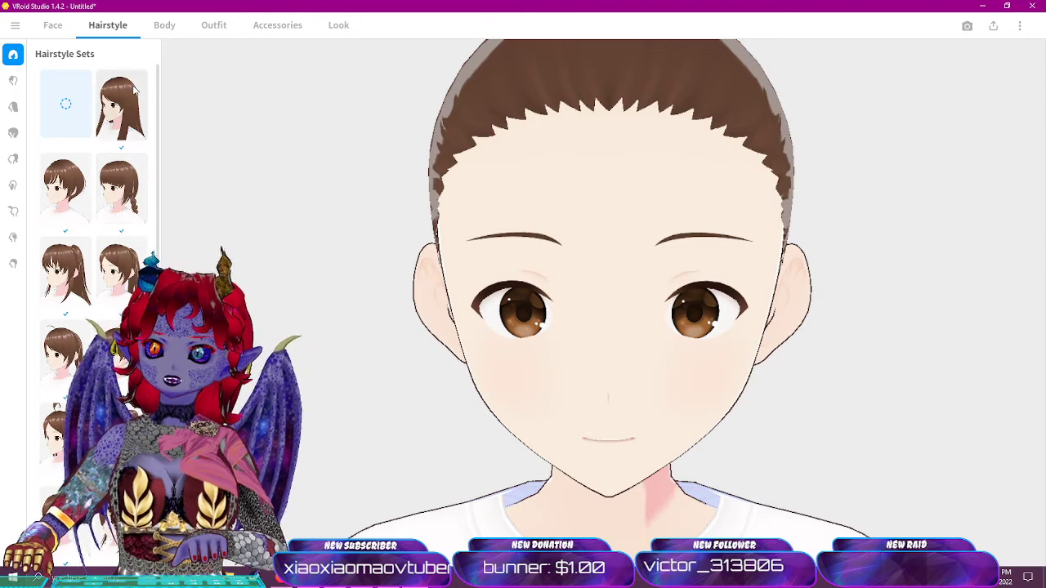
Try the braided hairstyle set and the short set with an upright strand, viewing the latter from different angles.
click(138, 174)
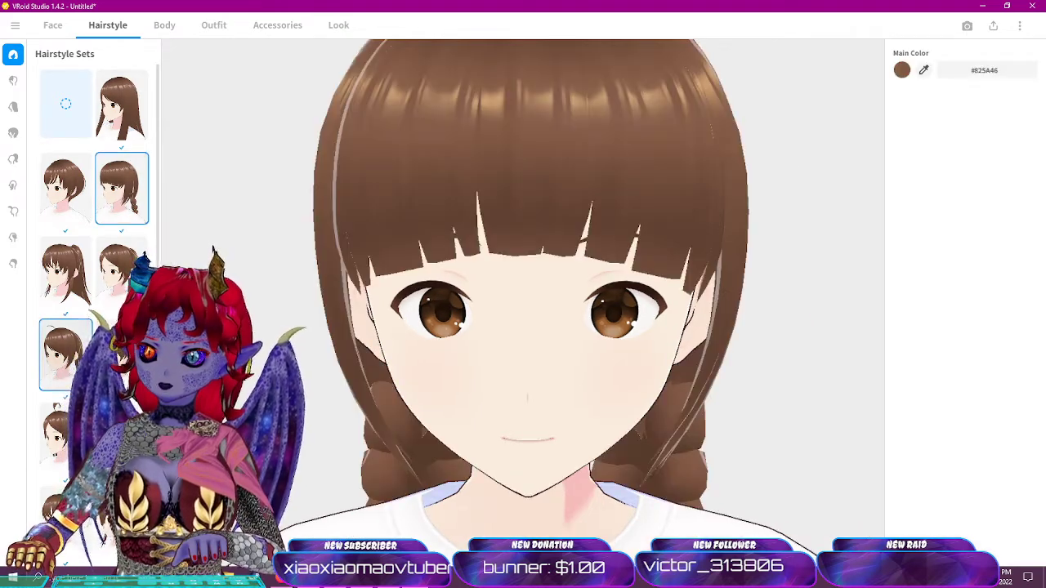
click(66, 353)
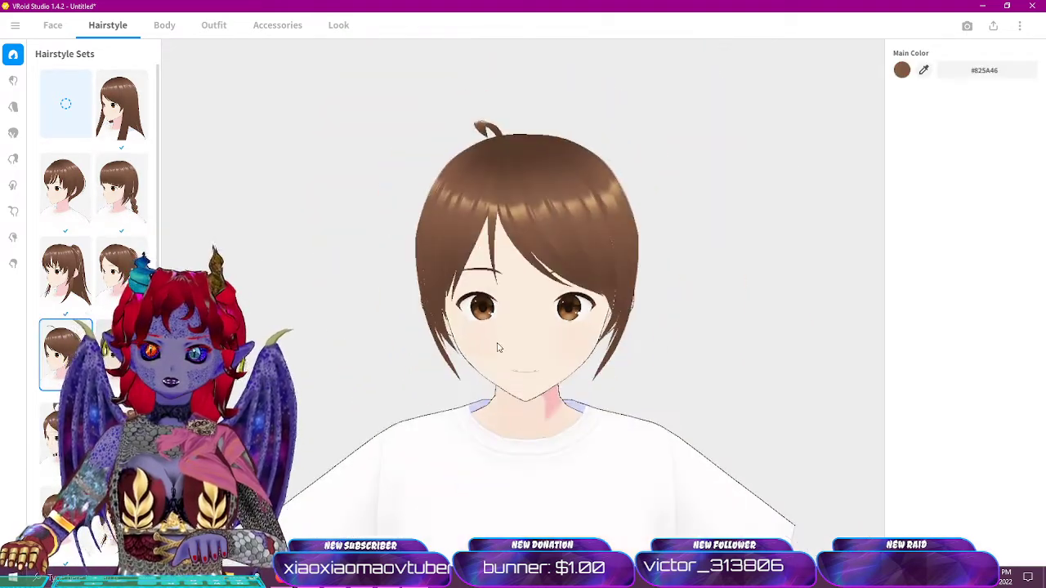
mouse_move(497, 347)
right_down()
mouse_move(562, 350)
mouse_move(518, 349)
right_up()
drag(518, 348, 493, 344)
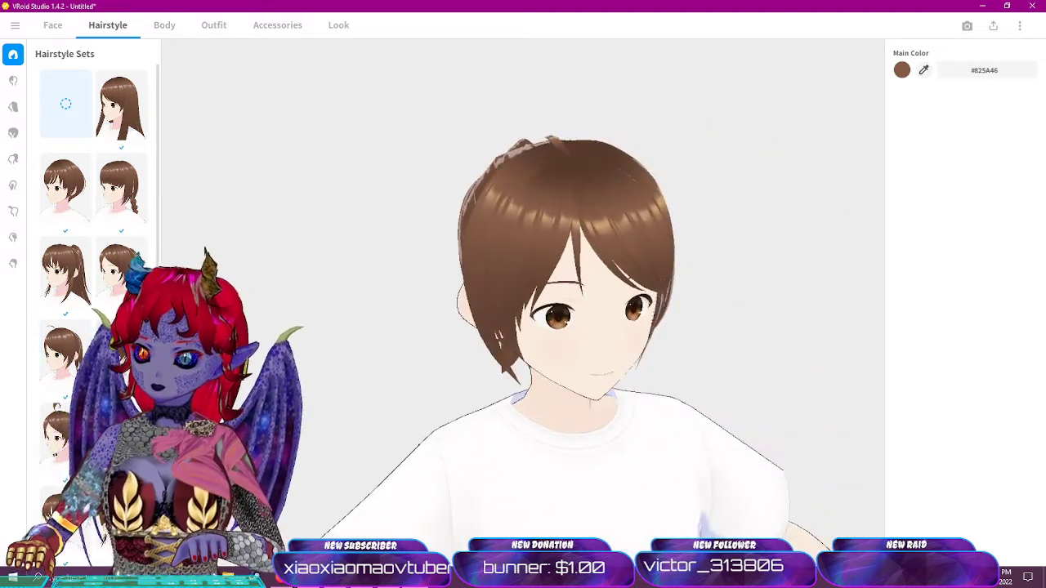
mouse_move(384, 416)
middle_down()
mouse_move(388, 371)
mouse_move(381, 411)
middle_up()
Remove the hairstyle set and give the character the second short-haired Overall Hair preset.
click(71, 114)
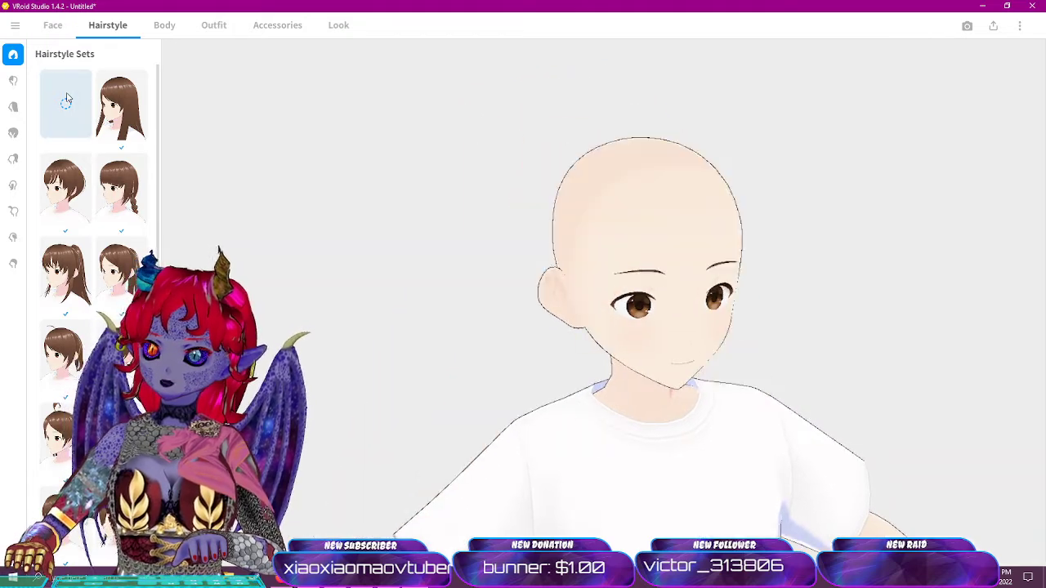
right_drag(578, 221, 533, 228)
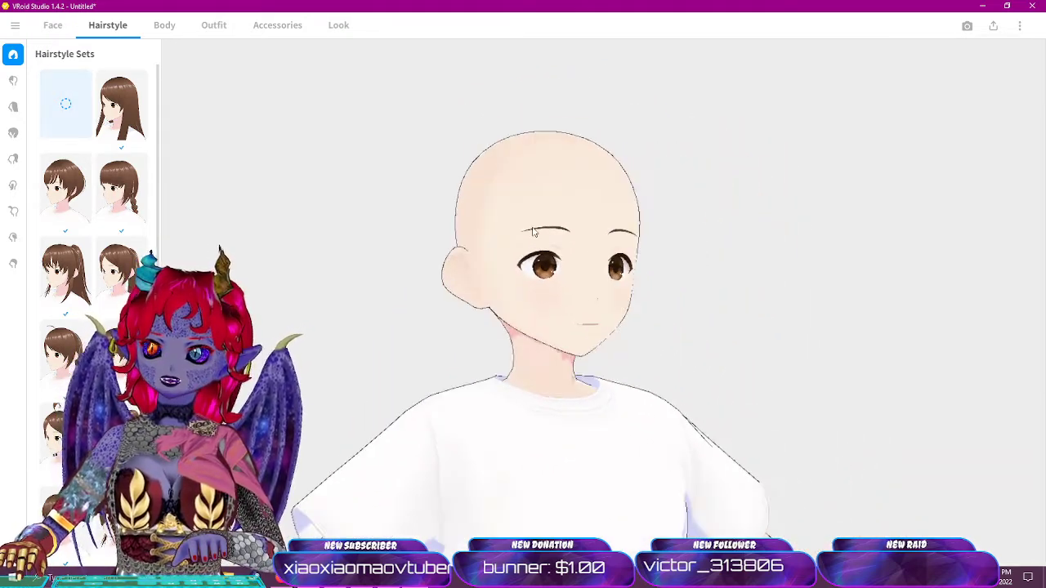
click(13, 133)
click(64, 221)
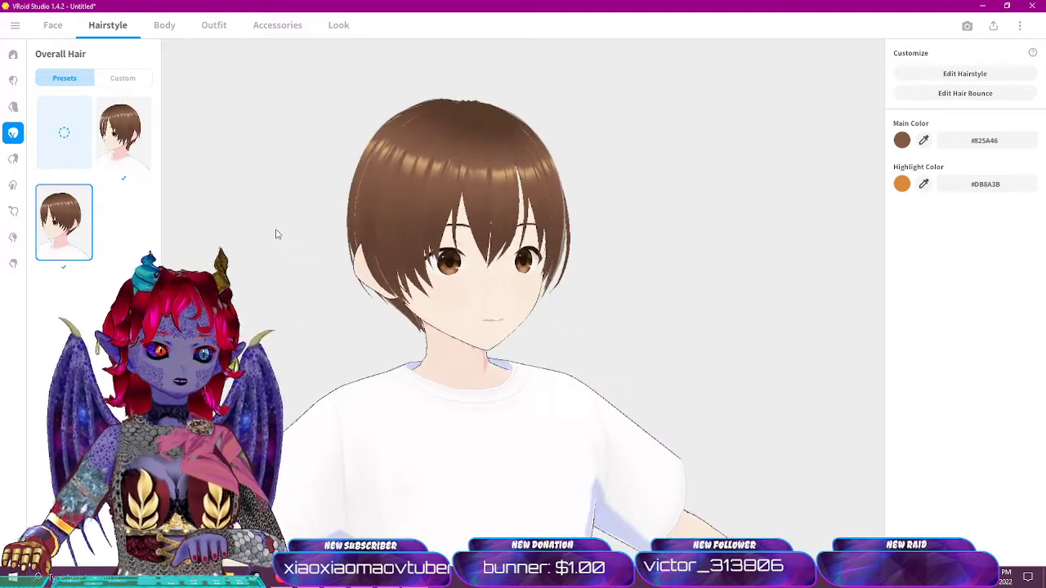
Add a new custom whole-body item and open its skin texture for editing.
click(164, 25)
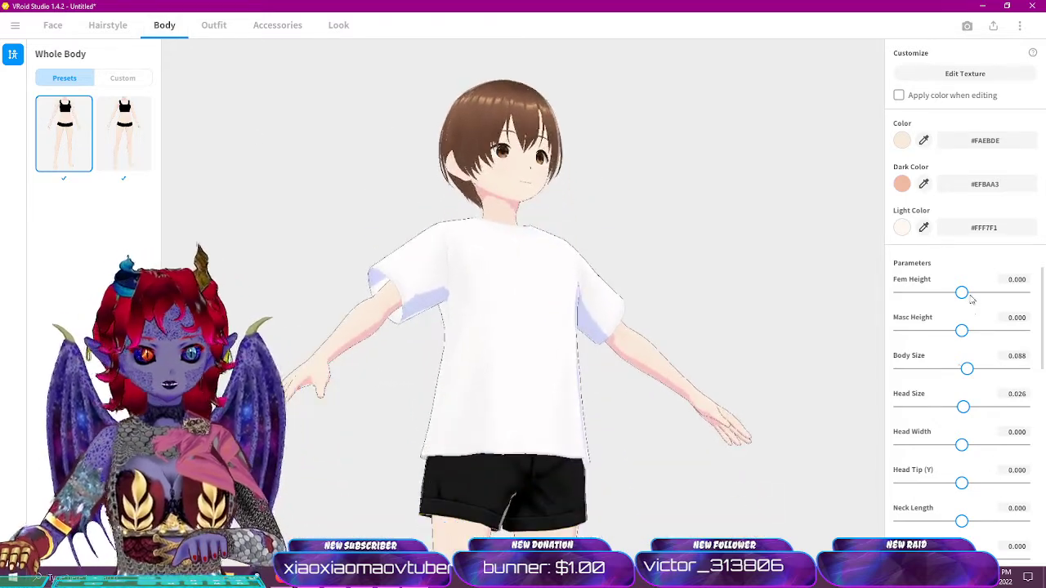
right_drag(602, 224, 591, 248)
click(124, 79)
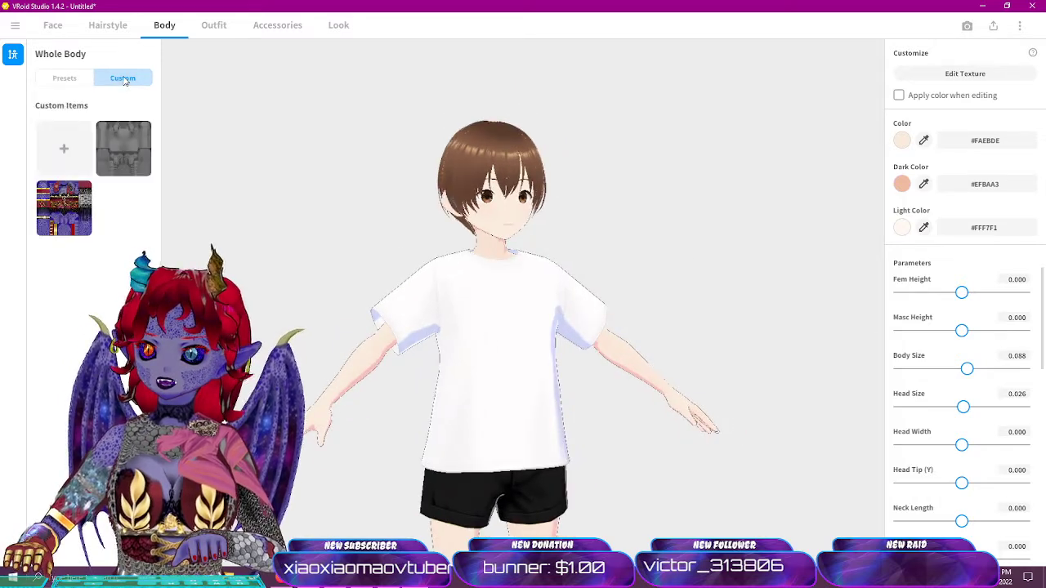
click(63, 149)
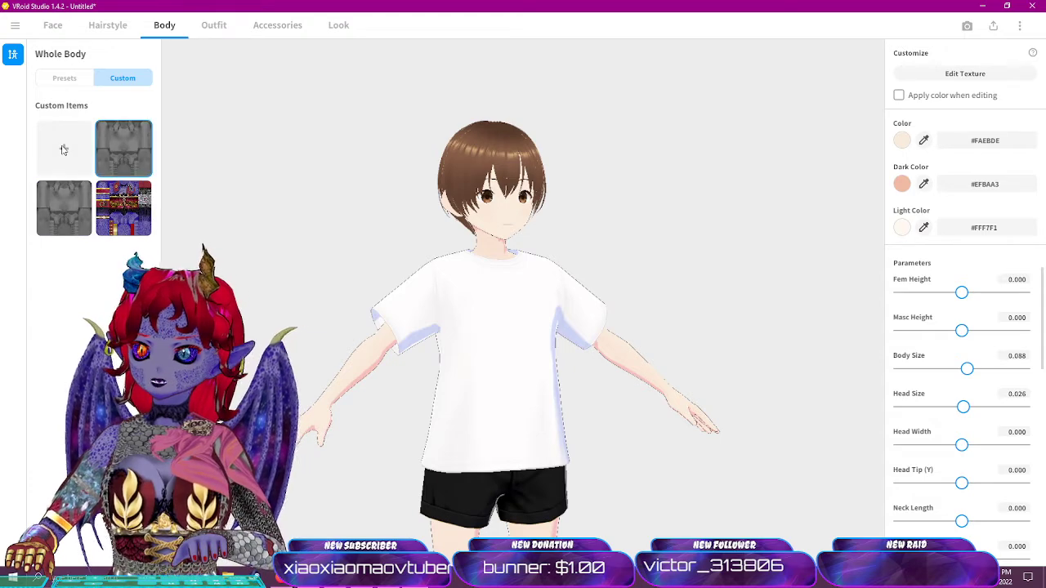
click(952, 73)
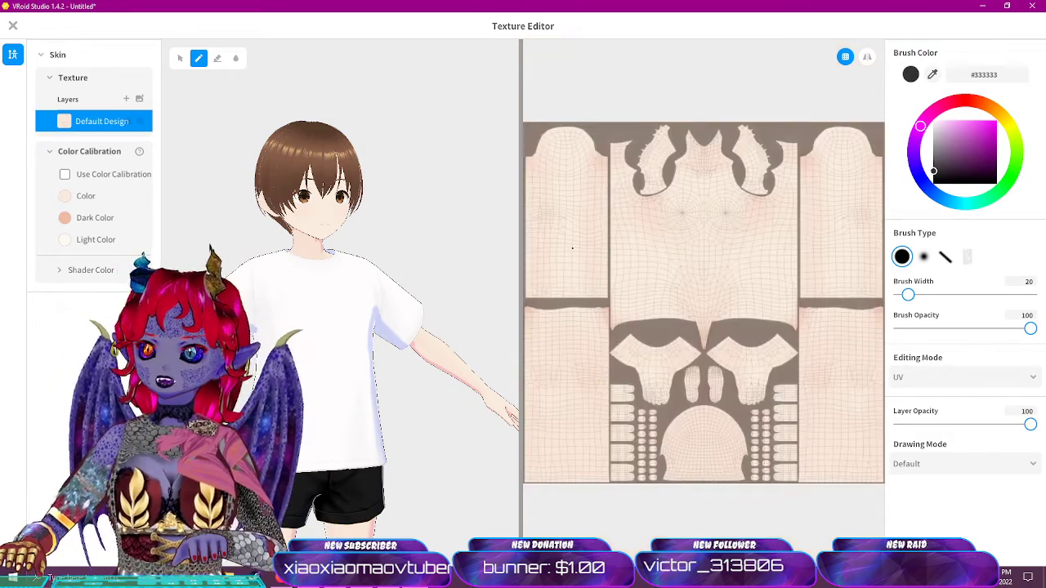
Examine the character from several angles in the 3D preview and widen the preview slightly.
right_drag(392, 276, 436, 275)
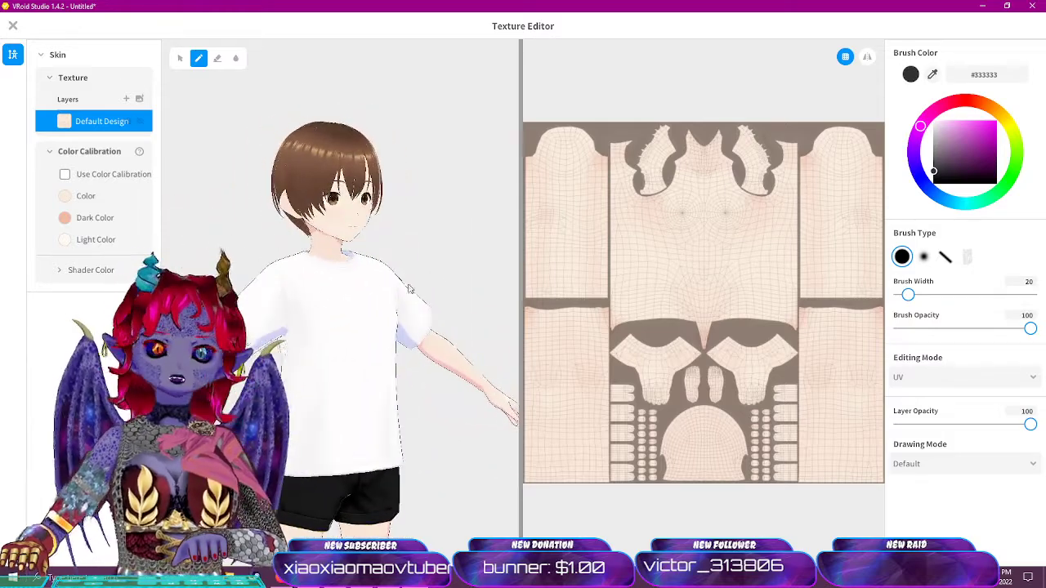
mouse_move(349, 285)
right_down()
mouse_move(445, 286)
mouse_move(277, 305)
mouse_move(331, 312)
mouse_move(322, 245)
mouse_move(355, 300)
mouse_move(297, 305)
mouse_move(334, 282)
right_up()
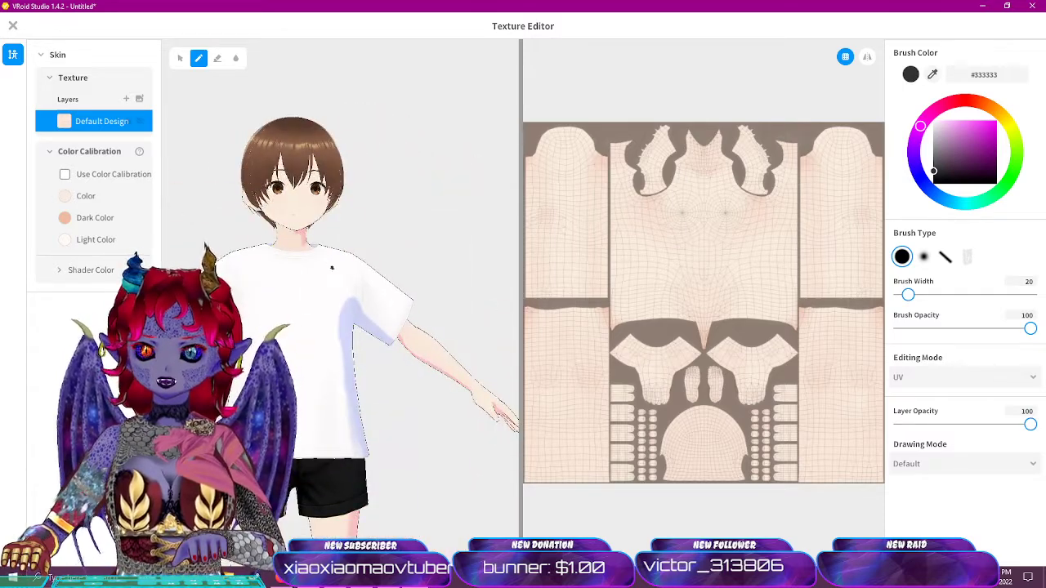
middle_drag(331, 268, 465, 240)
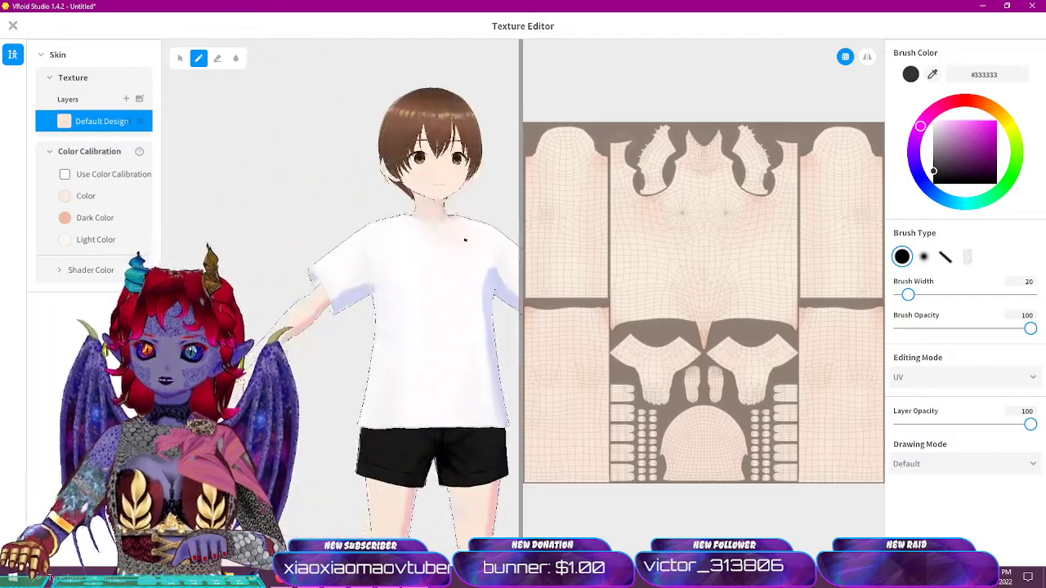
right_drag(465, 239, 392, 218)
right_drag(392, 259, 350, 288)
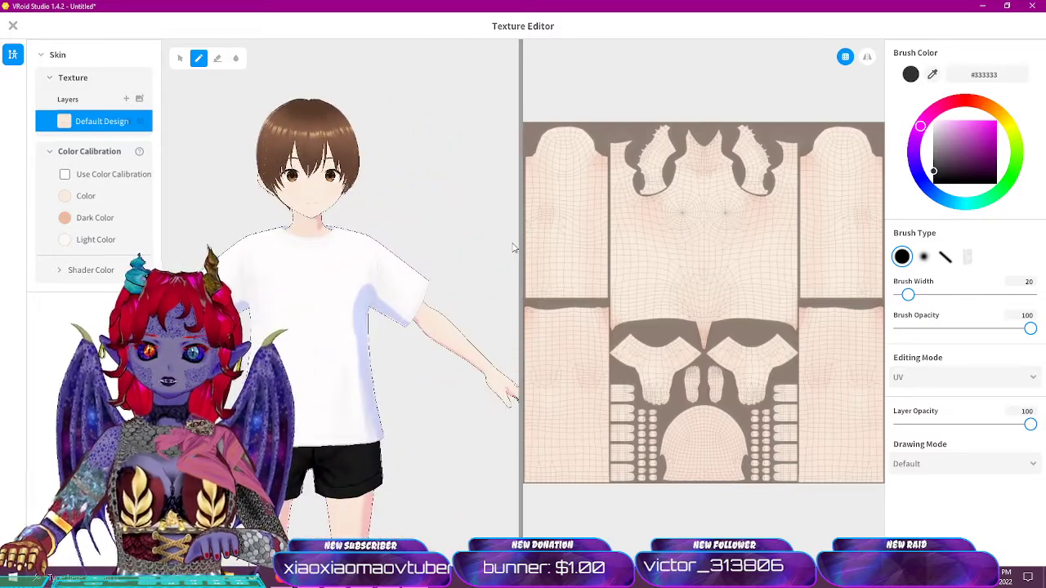
drag(522, 243, 550, 242)
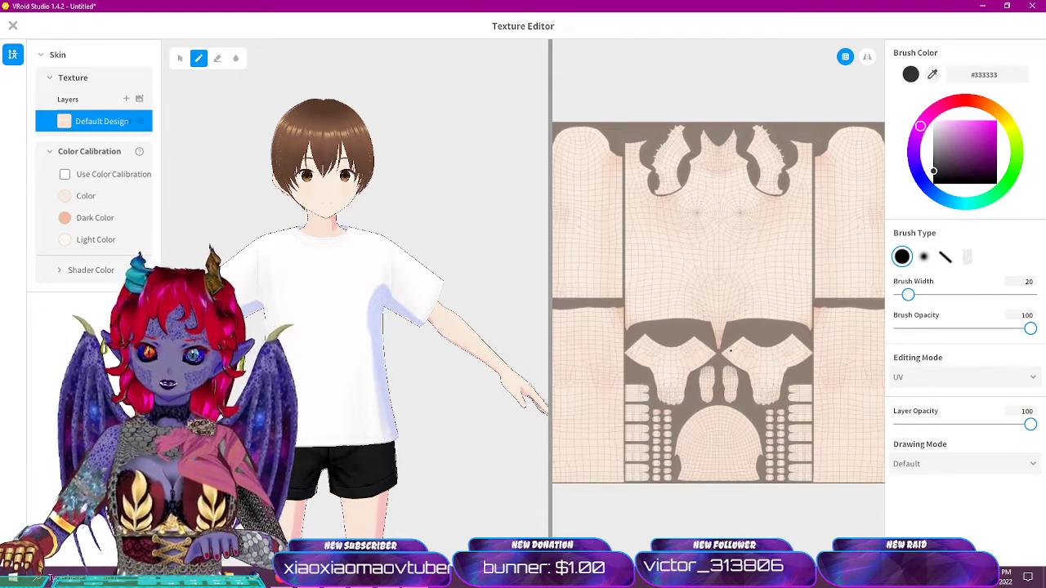
Scribble a test mark on one arm of the UV skin texture, undo it, and scribble on the other arm.
mouse_move(579, 190)
mouse_down()
mouse_move(526, 240)
mouse_move(605, 241)
mouse_move(614, 217)
mouse_move(558, 250)
mouse_move(617, 235)
mouse_up()
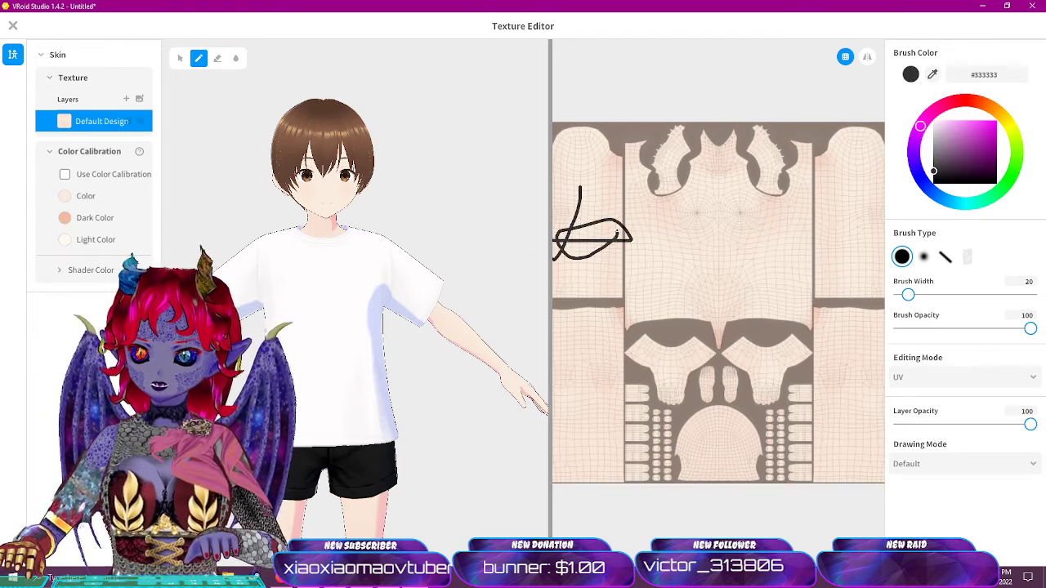
key(ctrl+z)
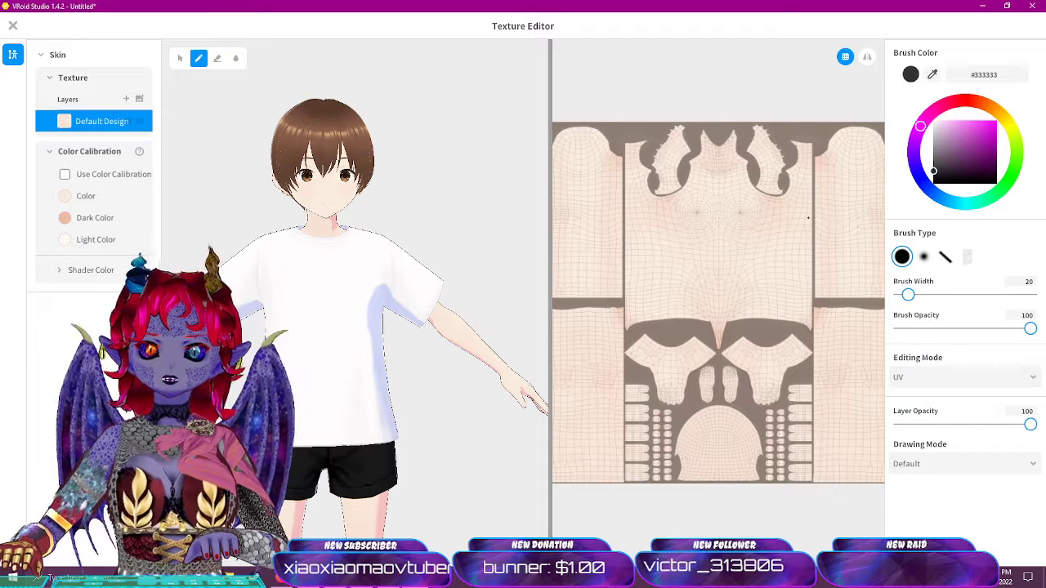
mouse_move(870, 236)
mouse_down()
mouse_move(819, 252)
mouse_move(884, 232)
mouse_move(817, 253)
mouse_move(849, 190)
mouse_move(854, 268)
mouse_move(821, 222)
mouse_move(856, 190)
mouse_move(847, 228)
mouse_up()
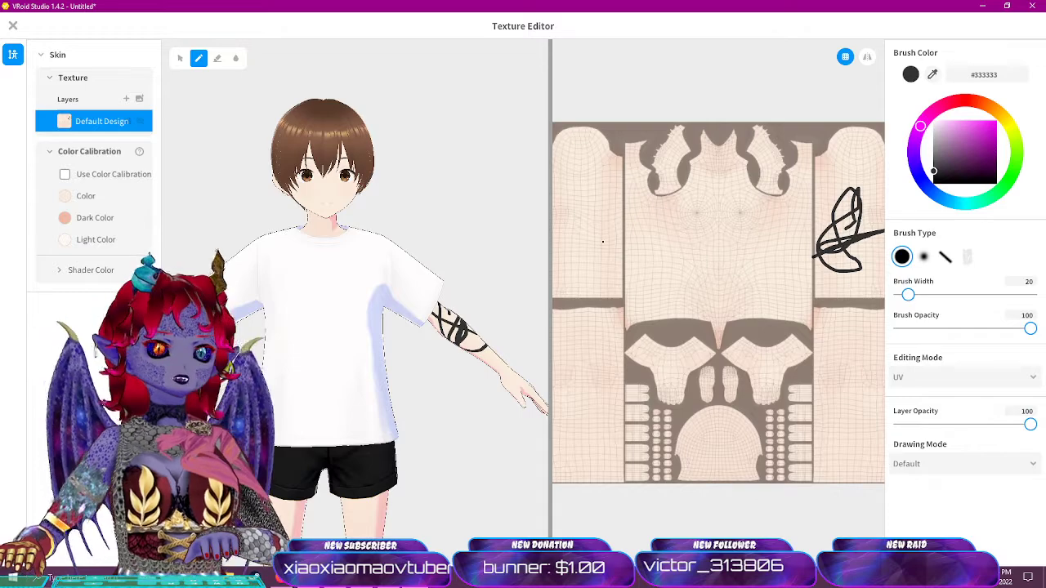
Enlarge the UV texture view, draw test strokes on the torso, and undo all remaining test marks.
drag(551, 243, 317, 244)
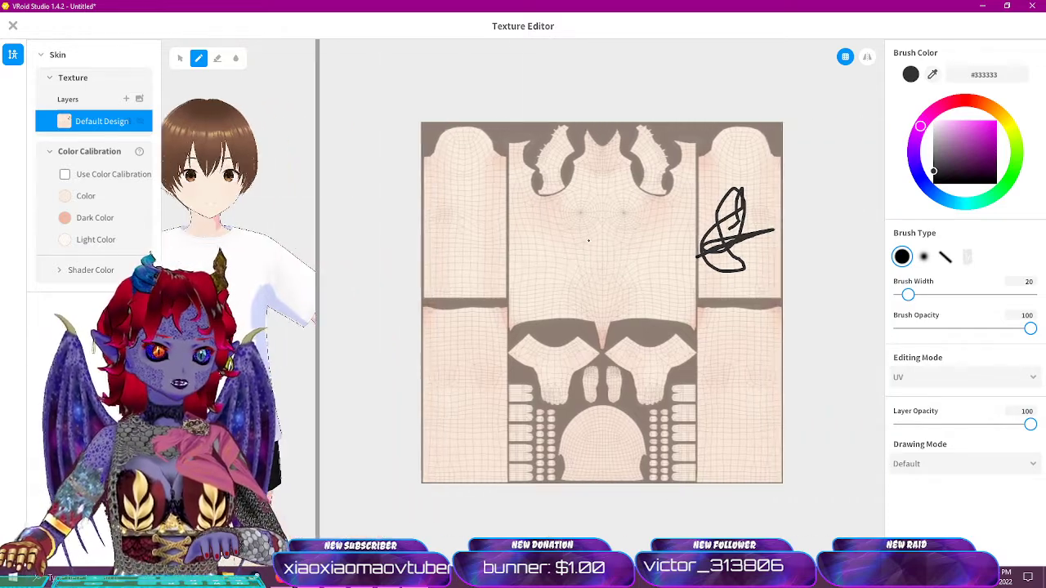
scroll(588, 241, up, 5)
drag(639, 211, 613, 257)
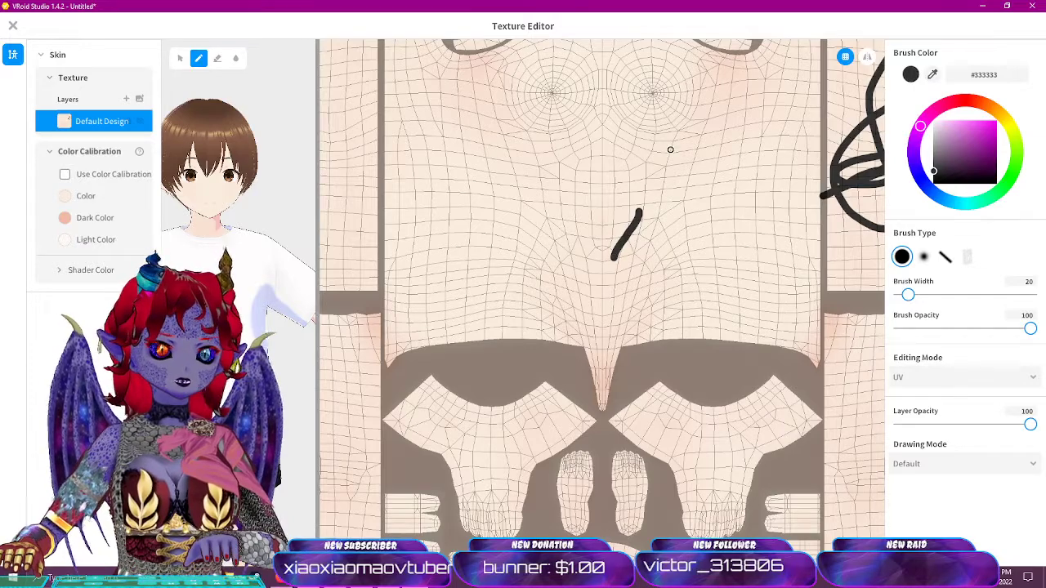
mouse_move(670, 149)
middle_down()
mouse_move(651, 224)
mouse_move(677, 344)
mouse_move(644, 312)
middle_up()
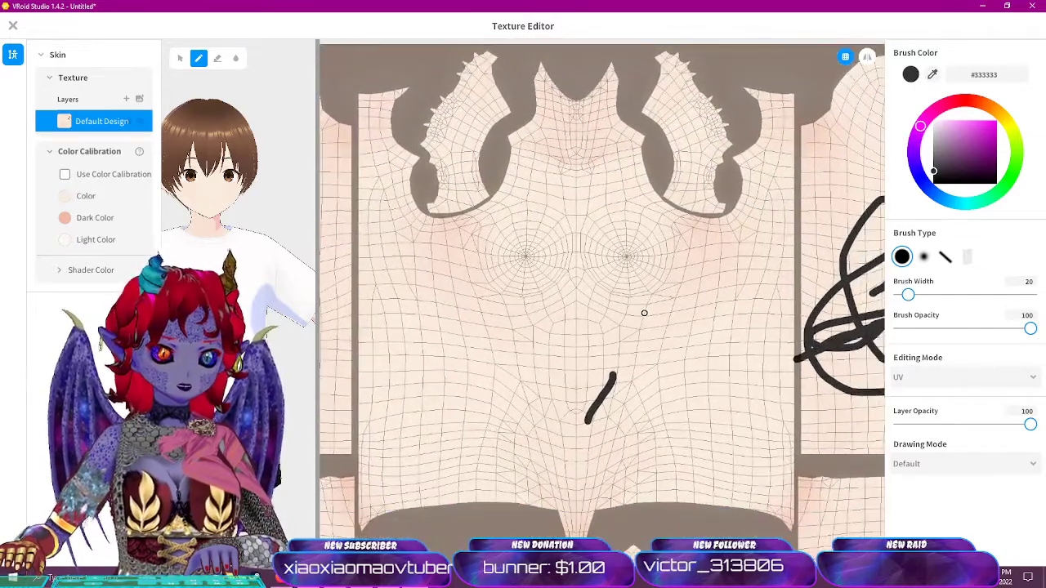
key(ctrl+z)
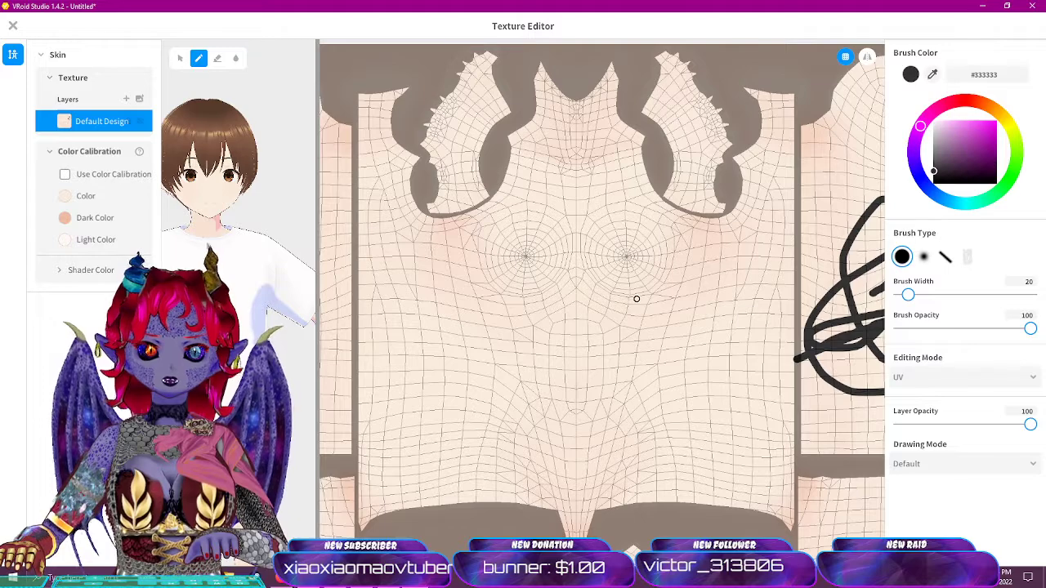
drag(635, 299, 565, 304)
key(ctrl+z)
key(ctrl+z)
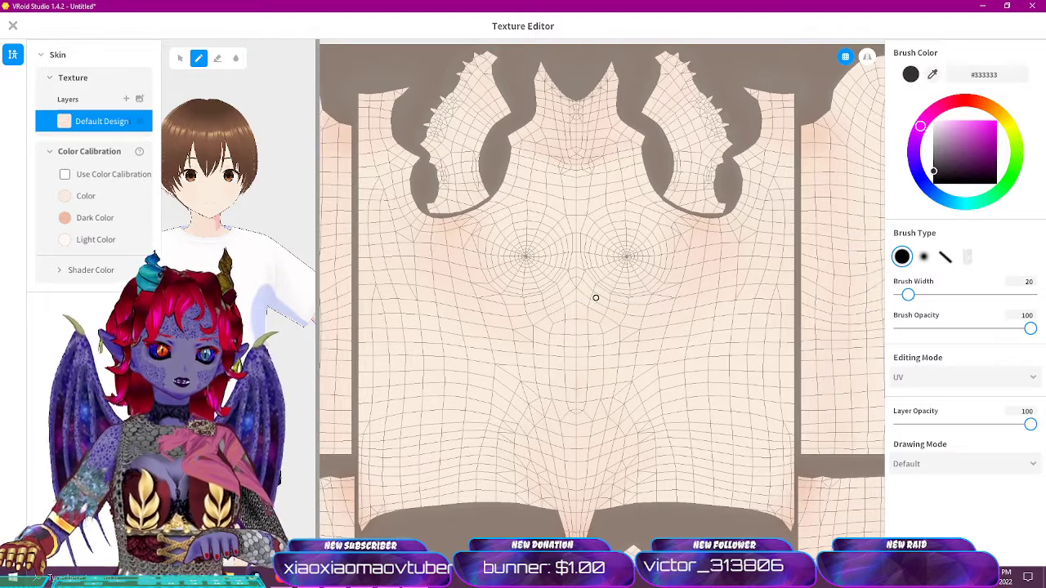
Draw a short test stroke on the upper chest of the skin texture and undo it.
scroll(596, 298, down, 5)
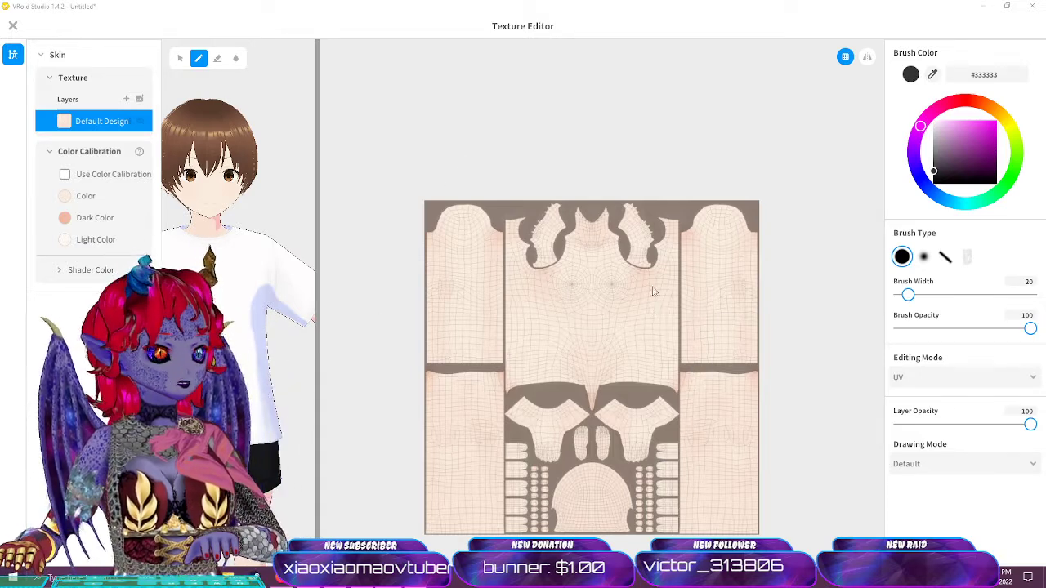
click(588, 237)
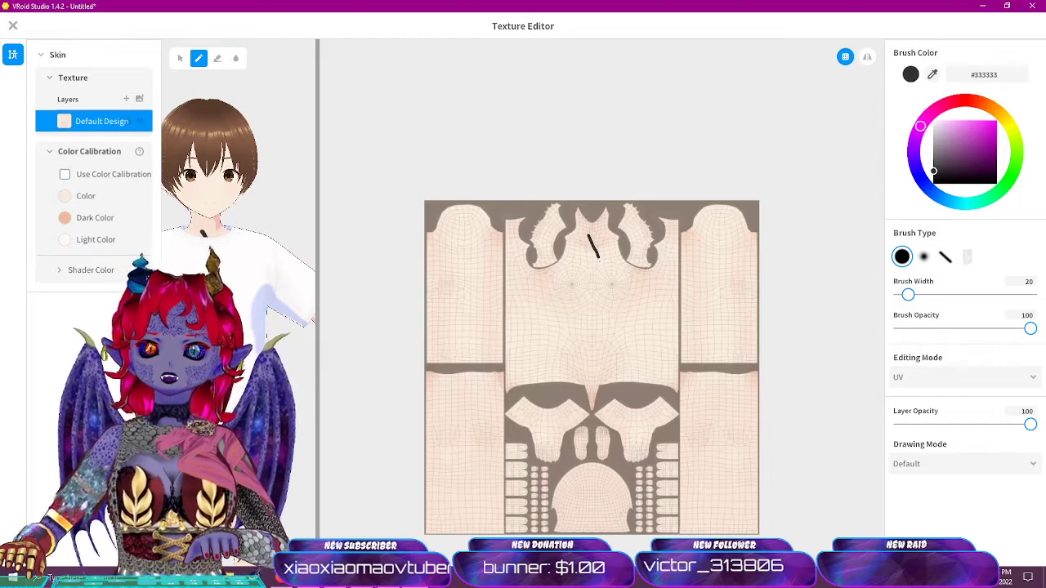
key(ctrl+z)
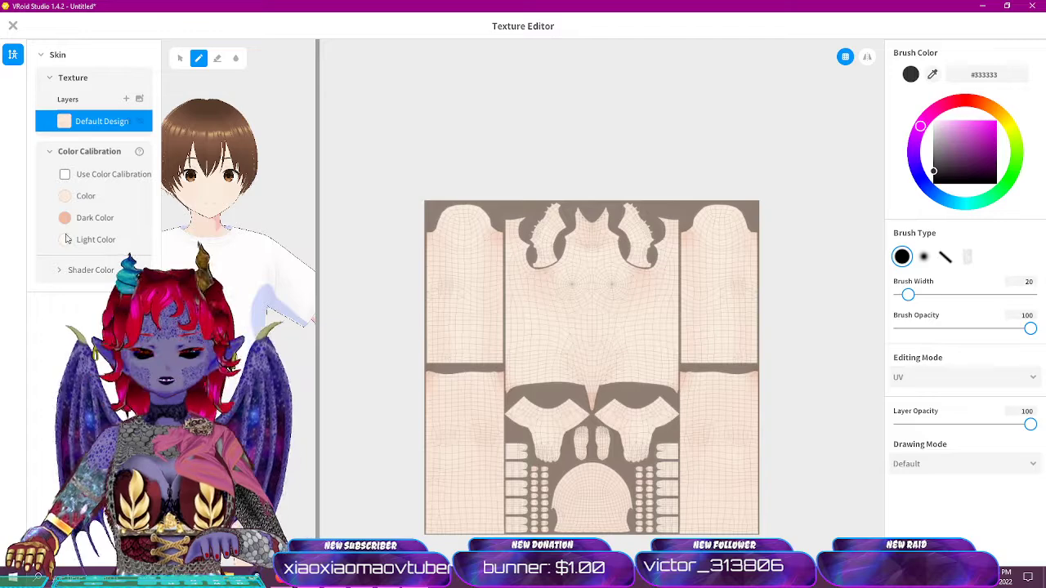
Expand the skin's Shader Color settings and check the tutorial outline in Notepad, moving its window aside.
click(56, 271)
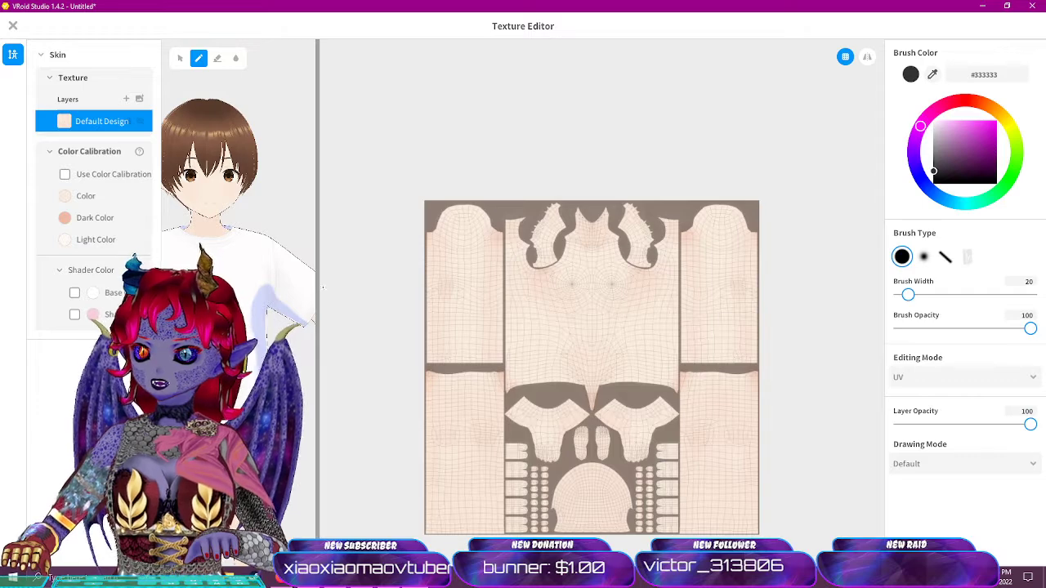
key(alt+Tab)
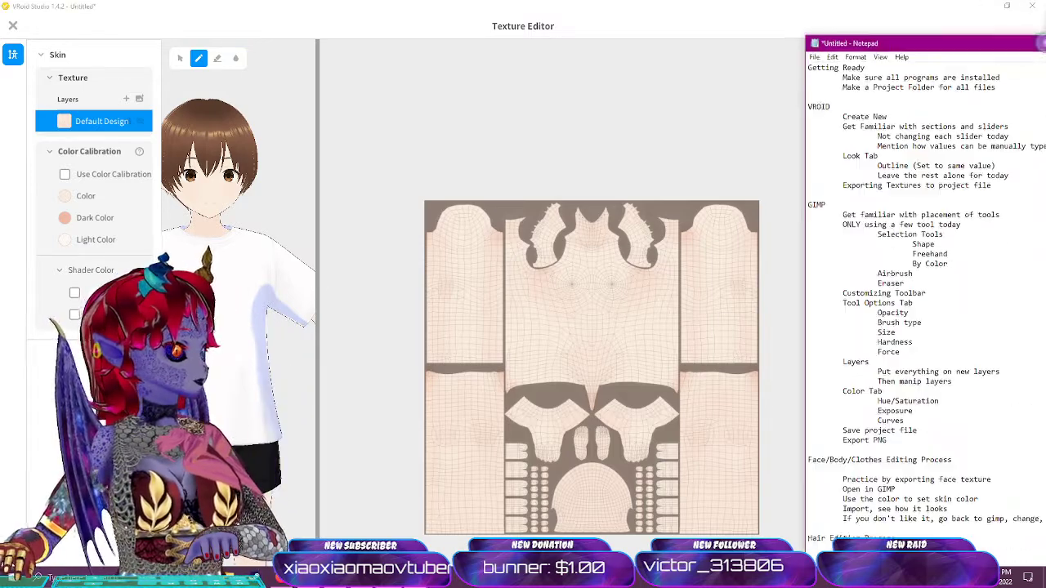
drag(813, 41, 876, 46)
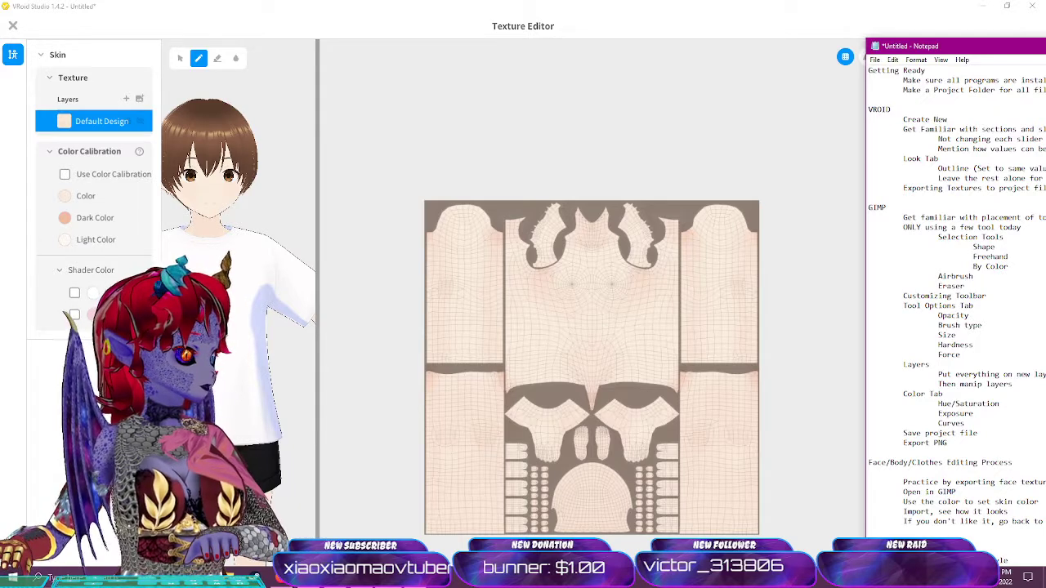
key(alt+Tab)
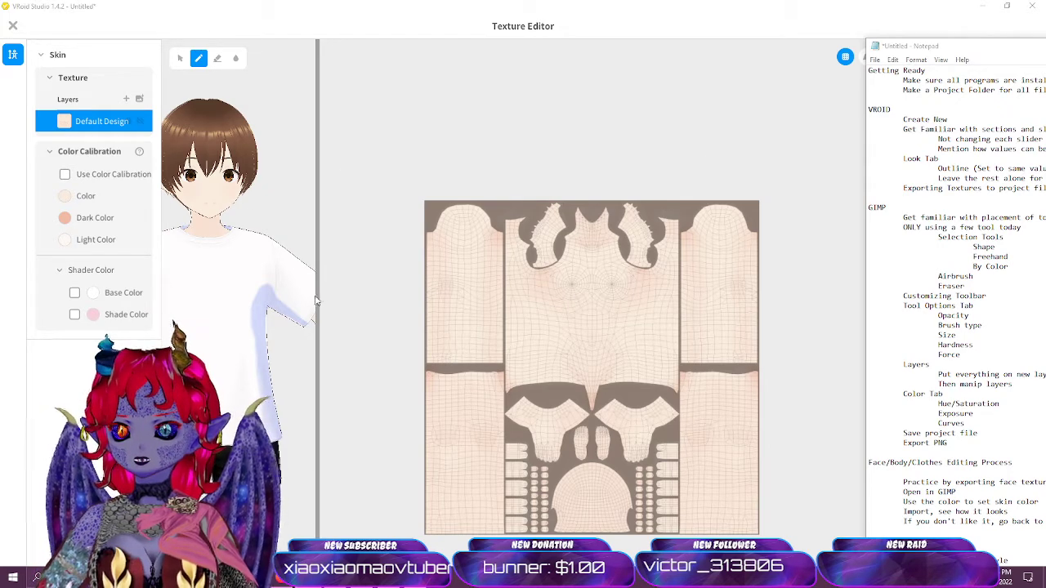
Export the skin's Default Design layer as a PNG image named BodySkin into the VroidClass folder.
drag(318, 302, 664, 300)
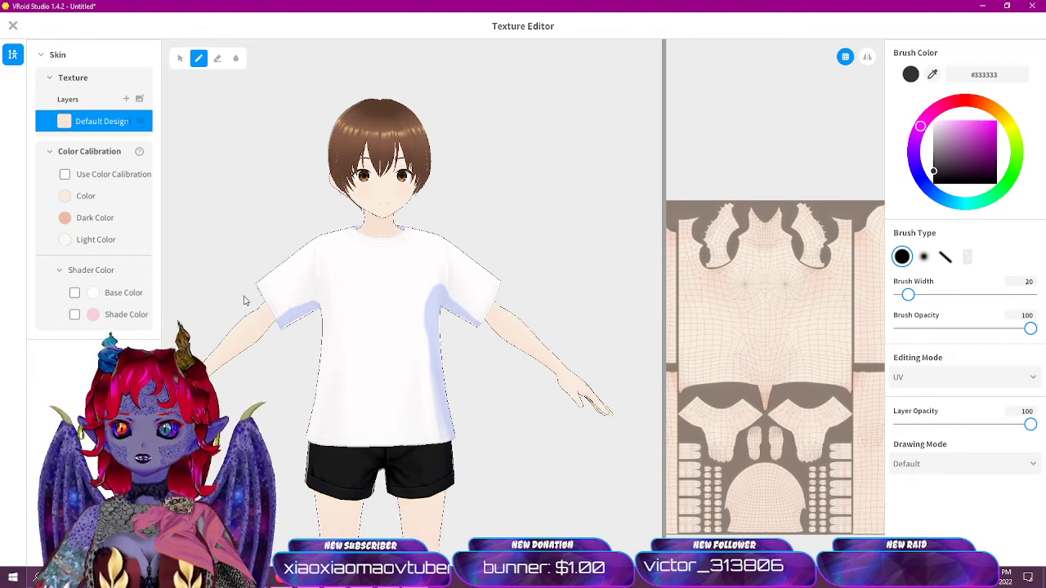
right_click(89, 123)
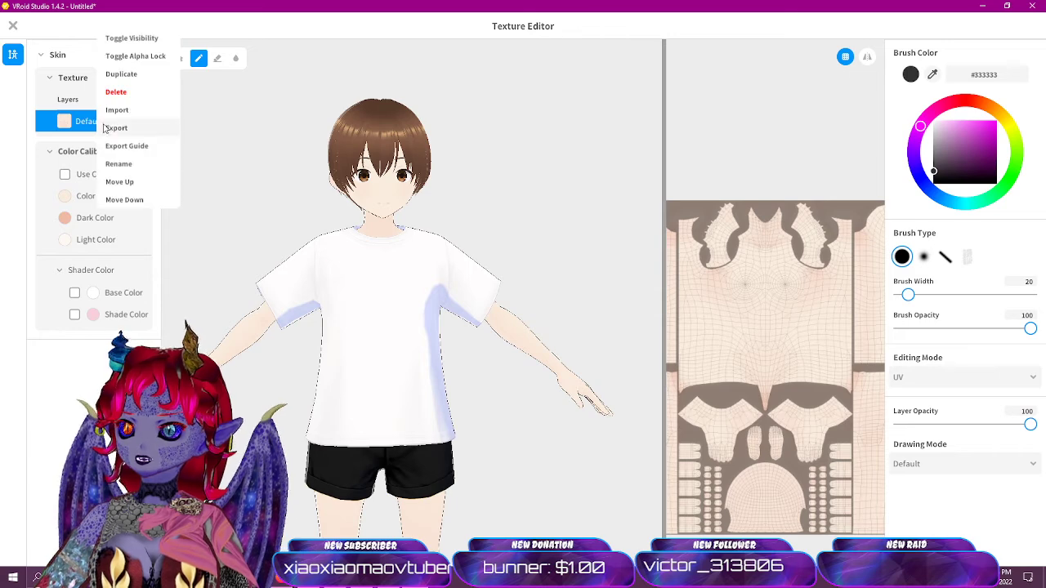
click(116, 128)
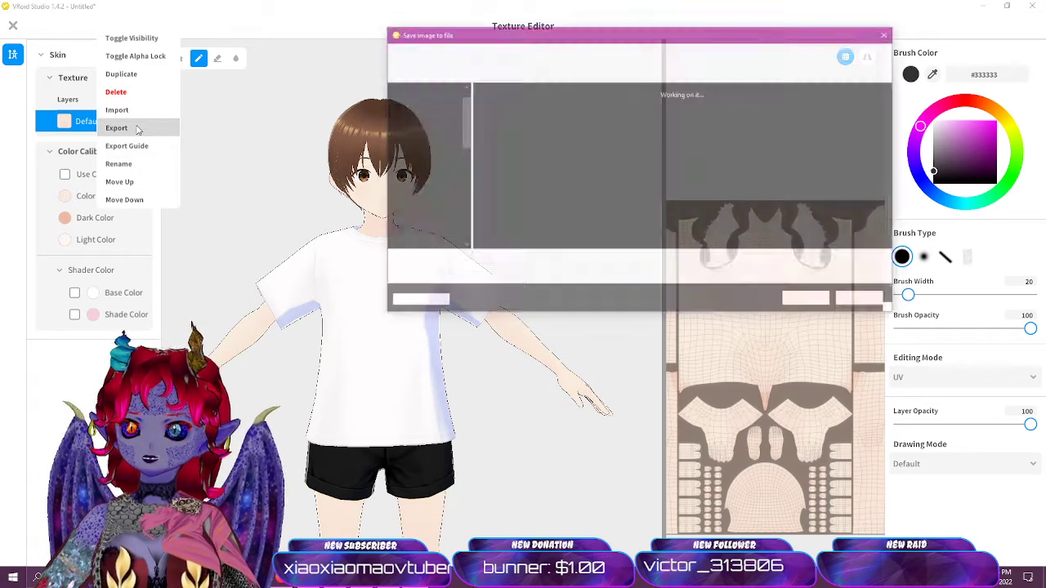
click(594, 262)
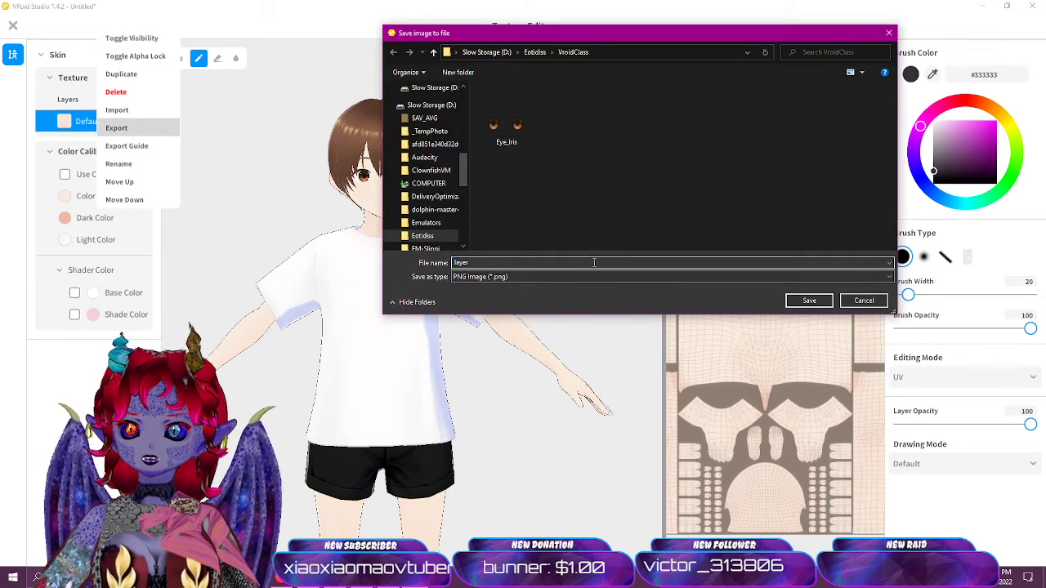
key(BackSpace)
key(BackSpace)
key(BackSpace)
key(BackSpace)
key(BackSpace)
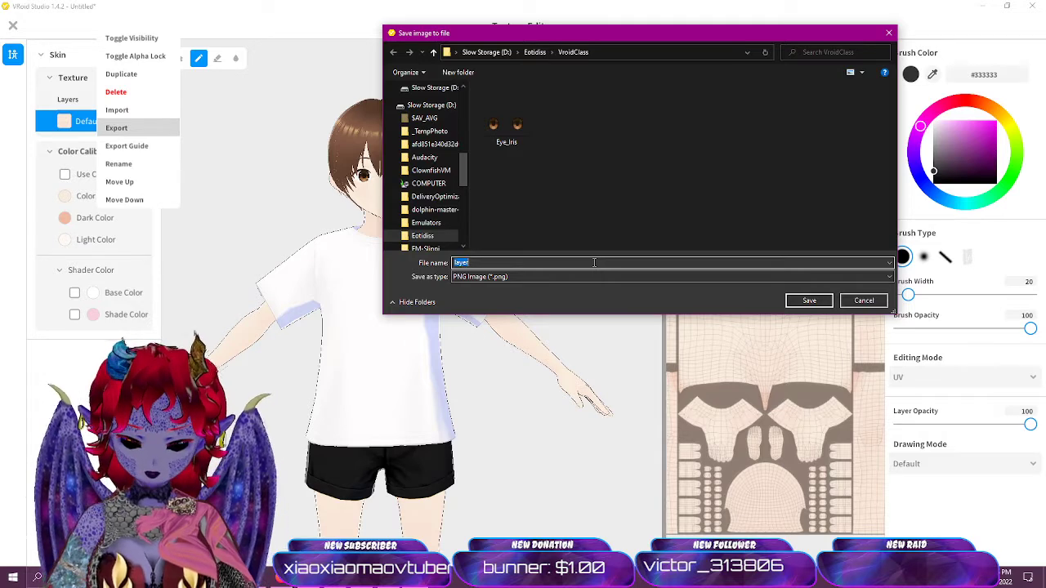
text(Body)
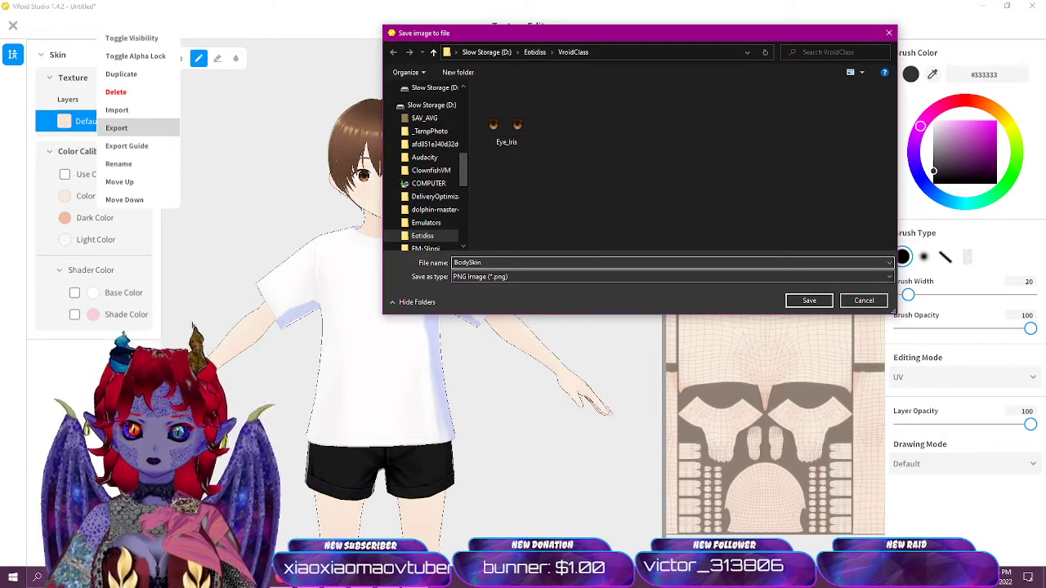
text(Skin)
click(817, 304)
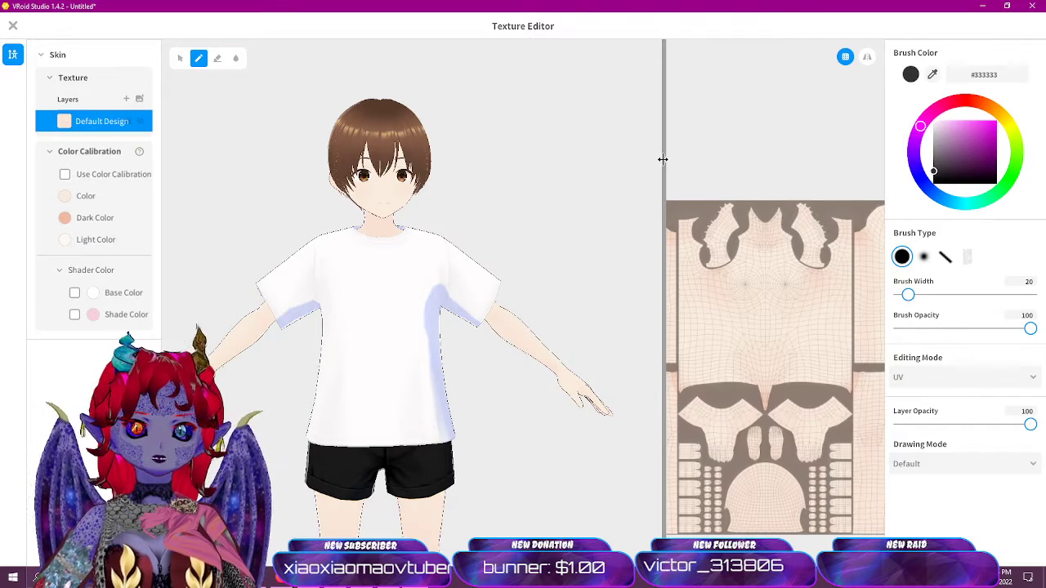
Widen the UV texture view, then close the Texture Editor, saving Whole Body as a new item.
drag(663, 159, 517, 161)
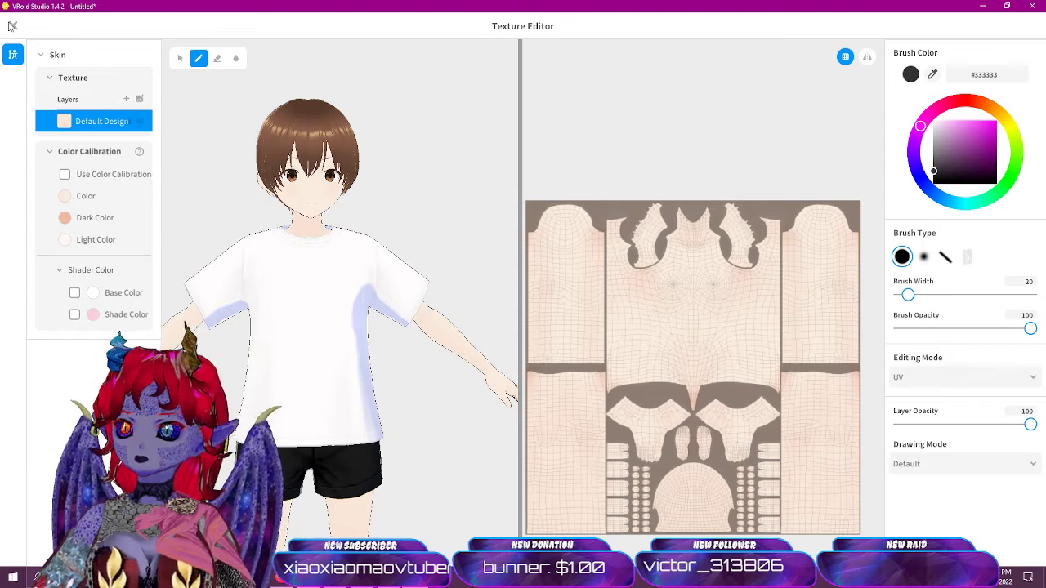
click(13, 27)
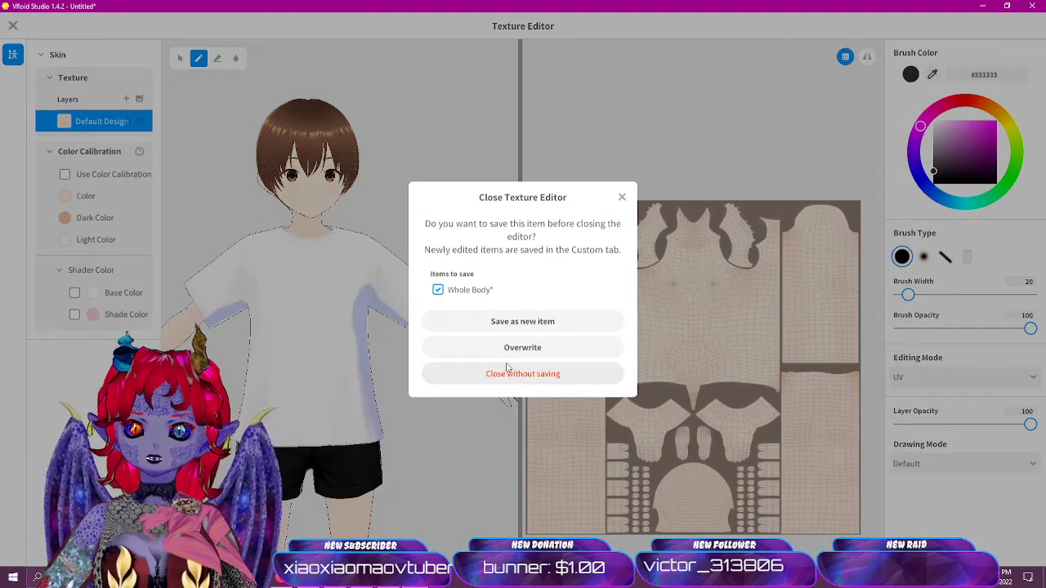
click(510, 321)
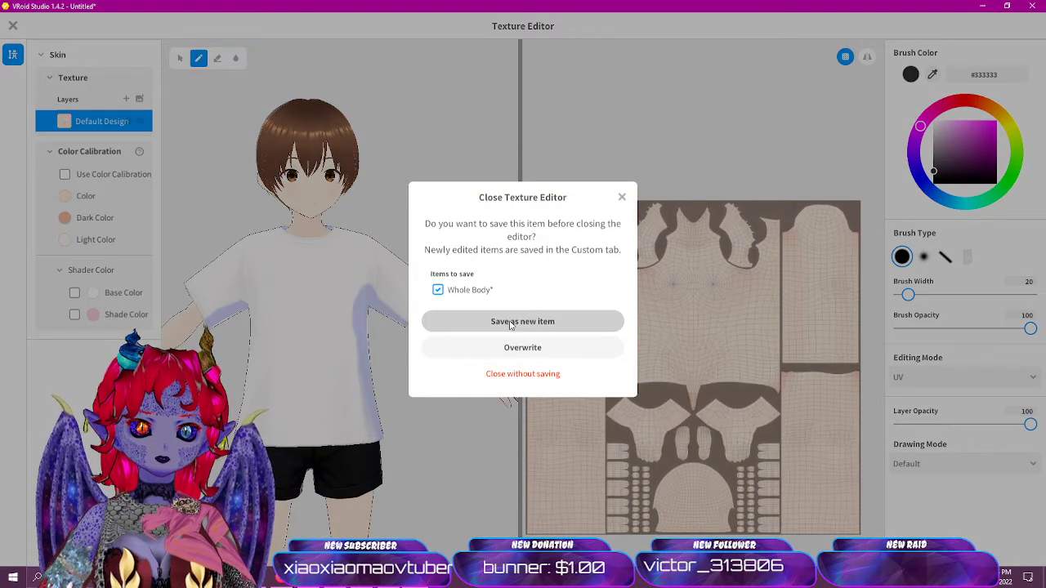